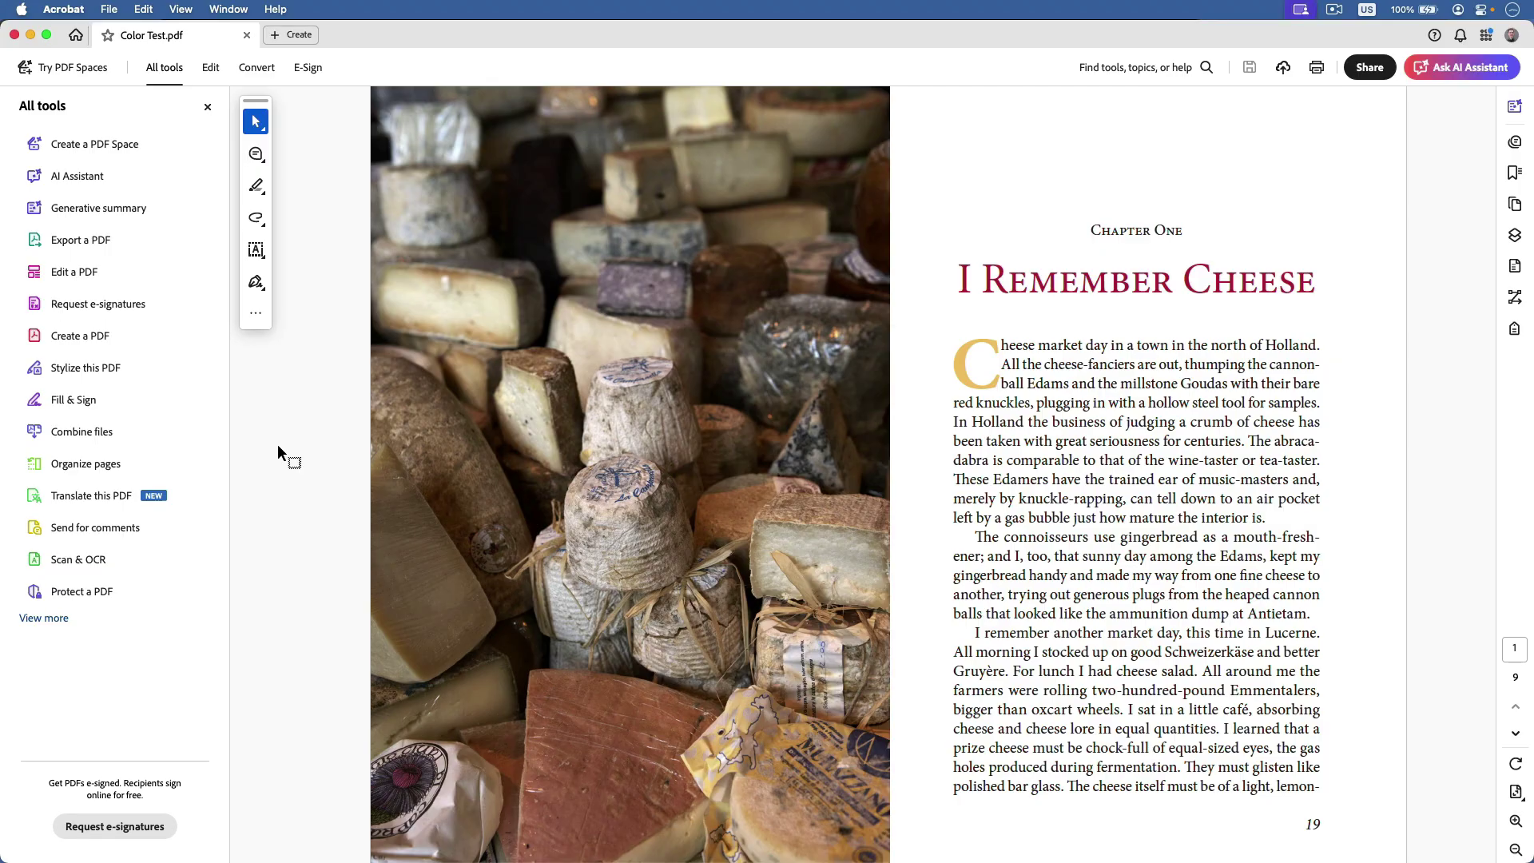
# - Open the Use print production tools from the expanded All tools list
pyautogui.click(182, 8)
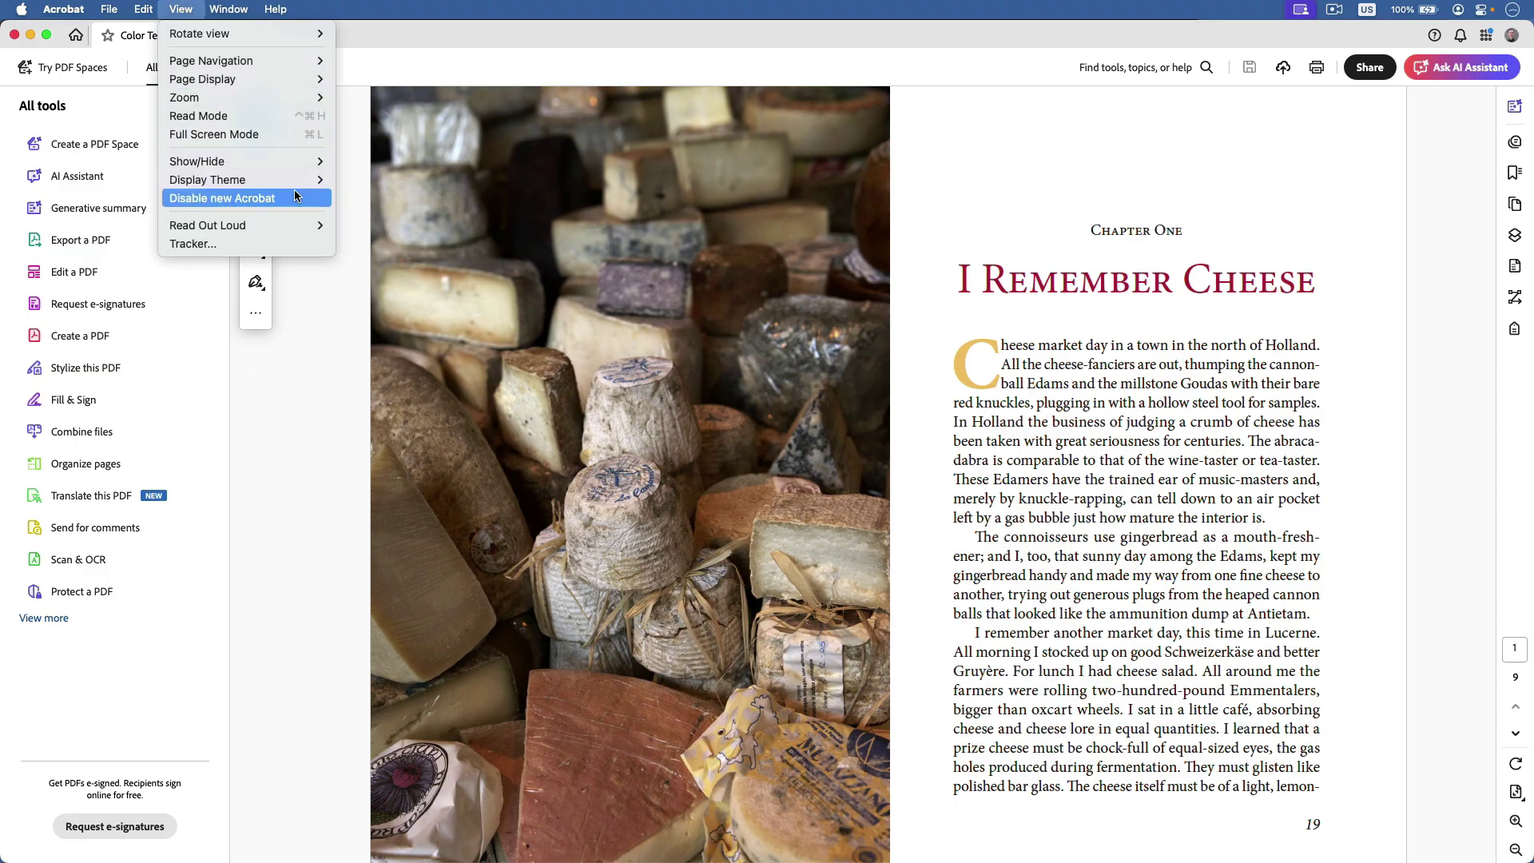
pyautogui.click(324, 308)
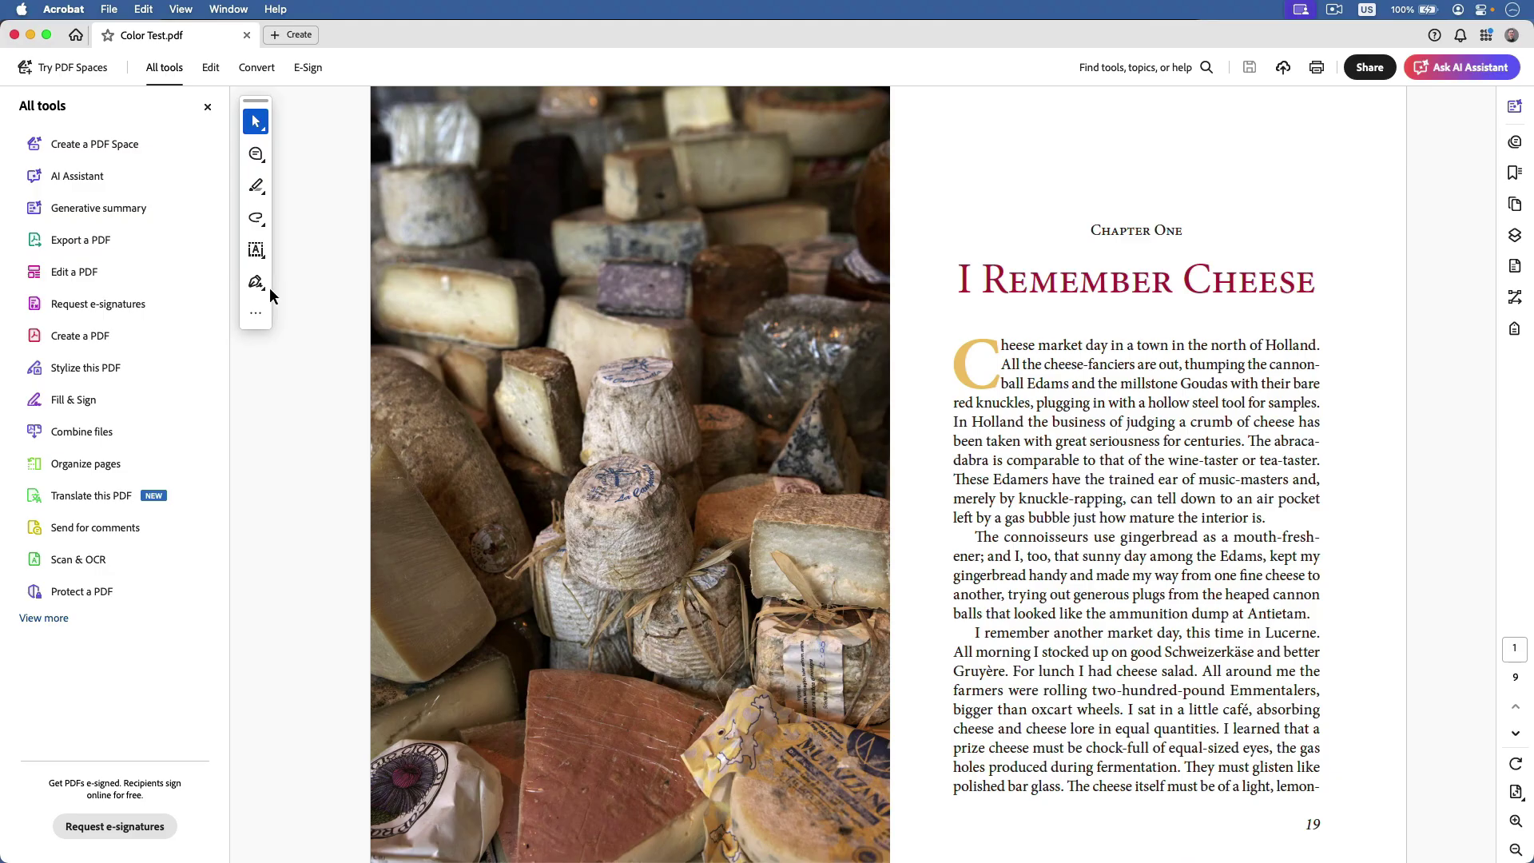
pyautogui.click(60, 619)
pyautogui.scroll(-3, 61, 618)
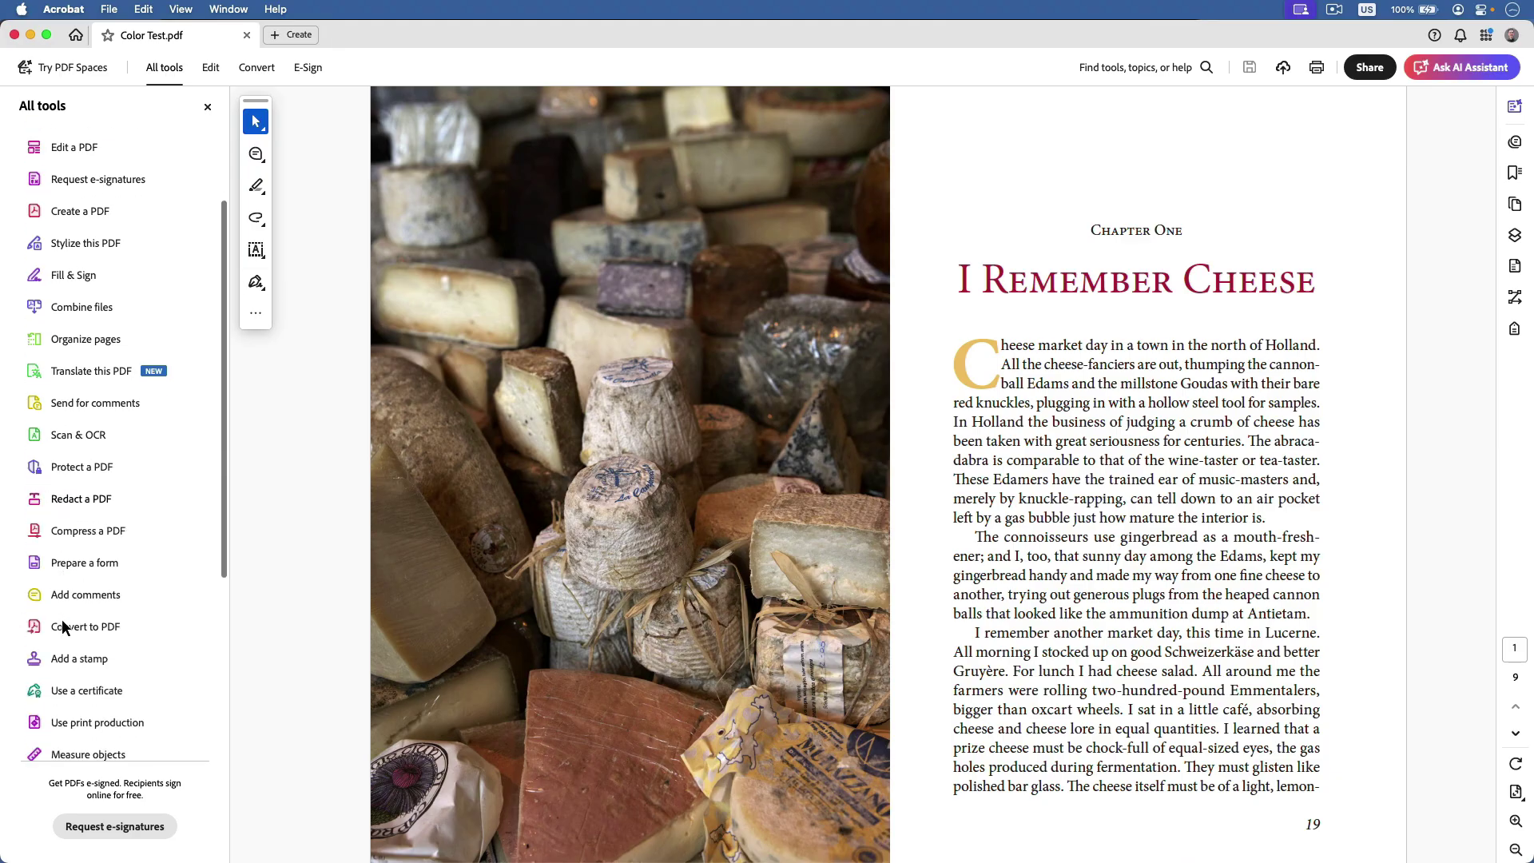
pyautogui.scroll(-3, 61, 618)
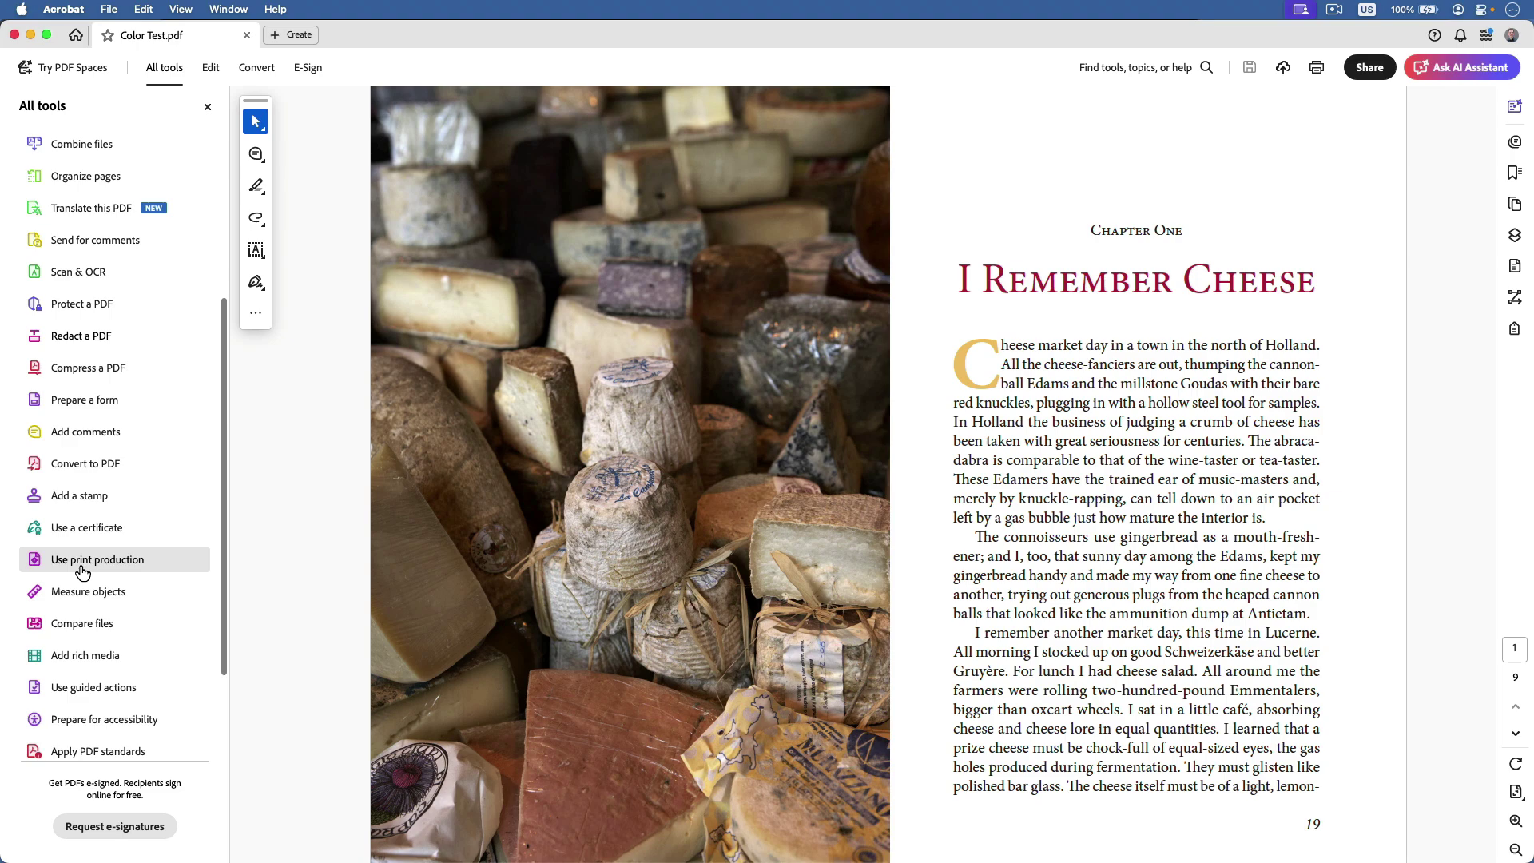
pyautogui.click(82, 573)
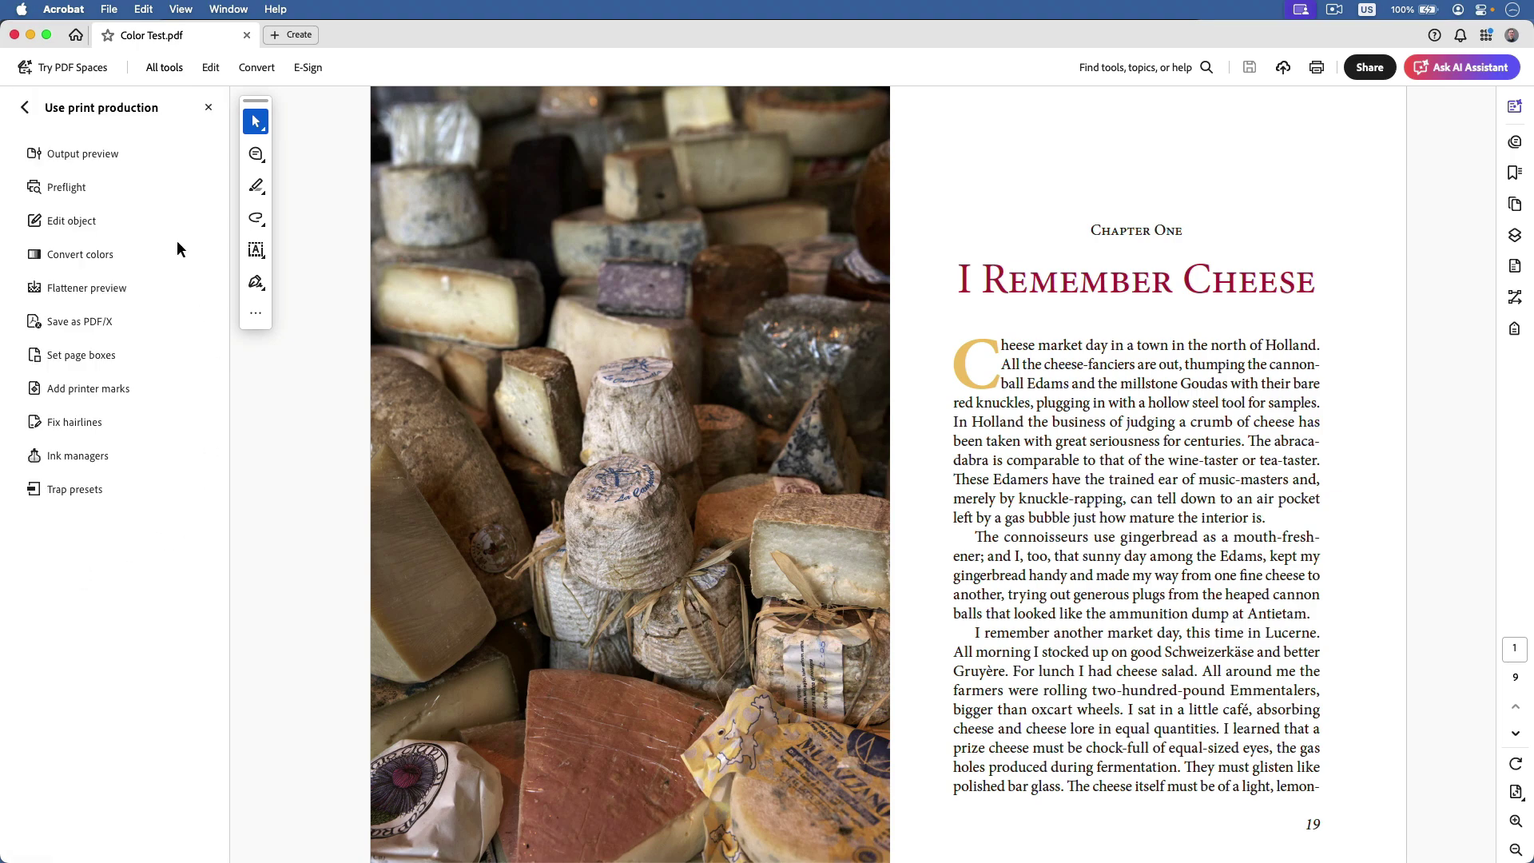
# - Open Output preview and switch the simulation profile to U.S. Sheetfed Coated v2
pyautogui.click(100, 158)
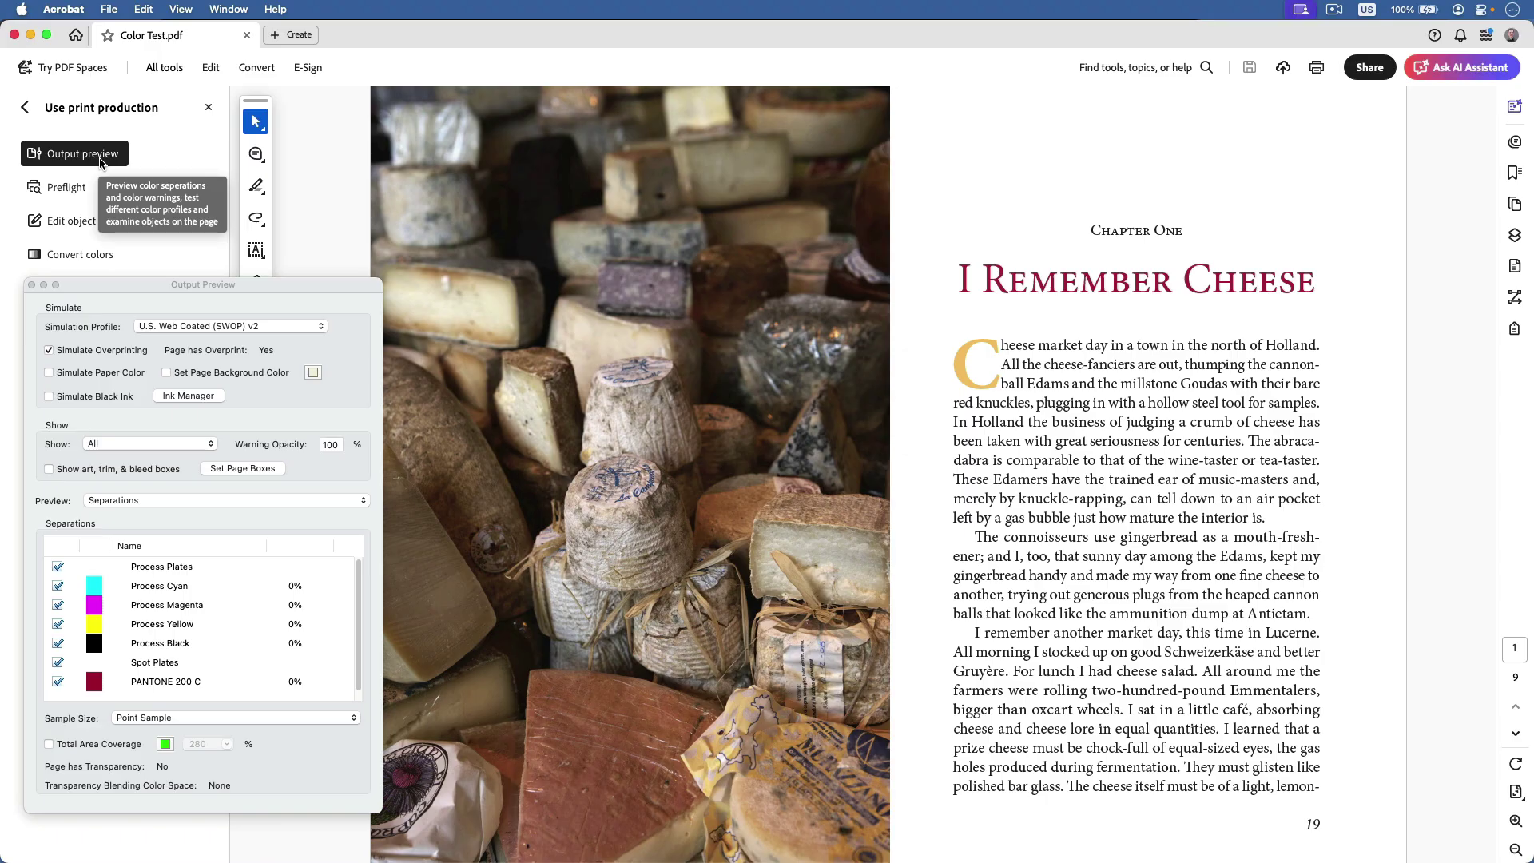
pyautogui.click(231, 326)
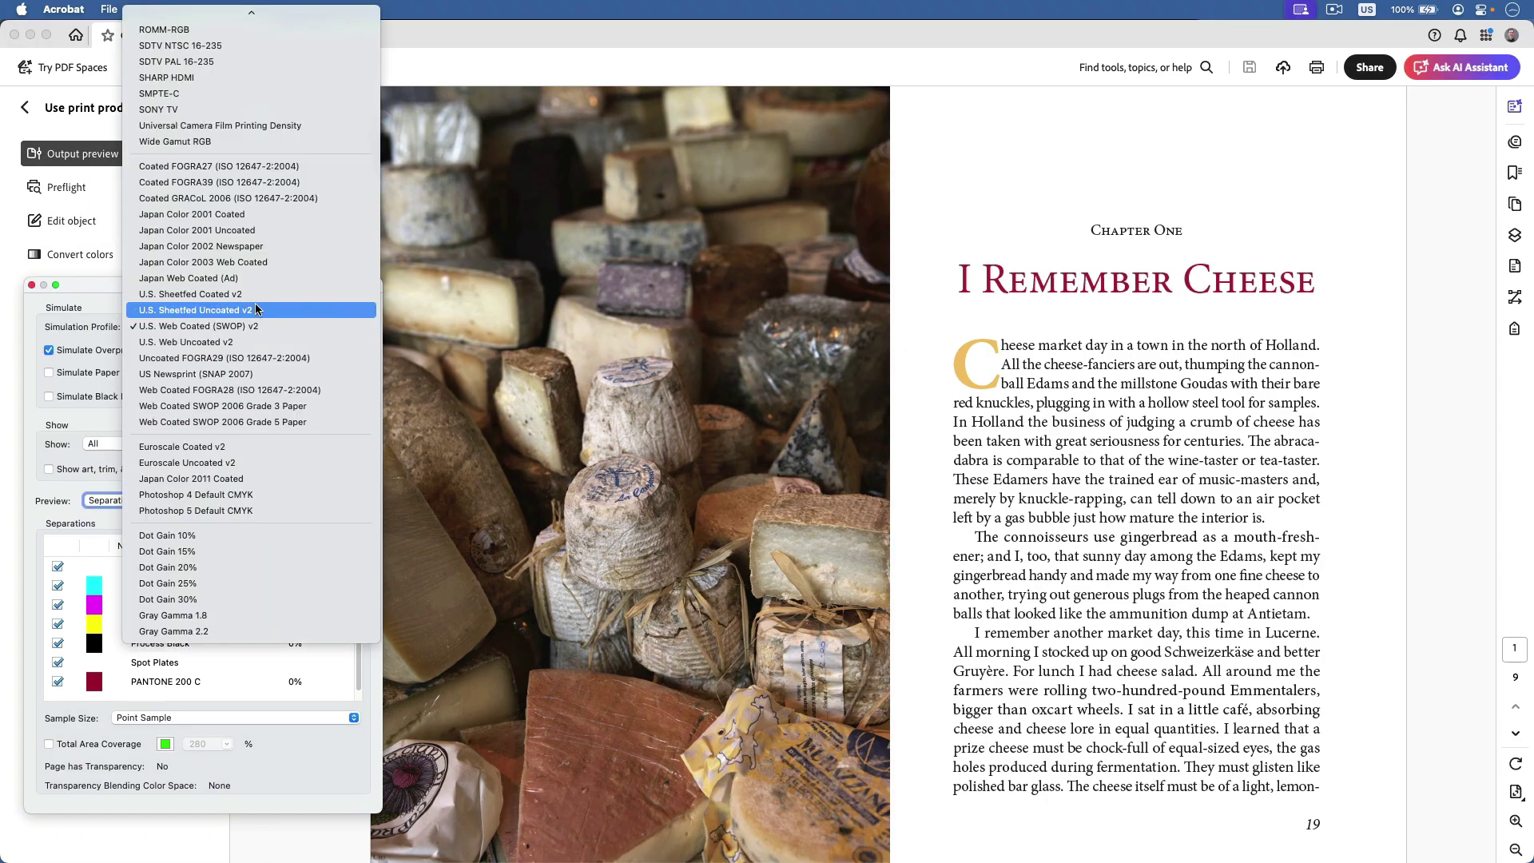
pyautogui.click(261, 296)
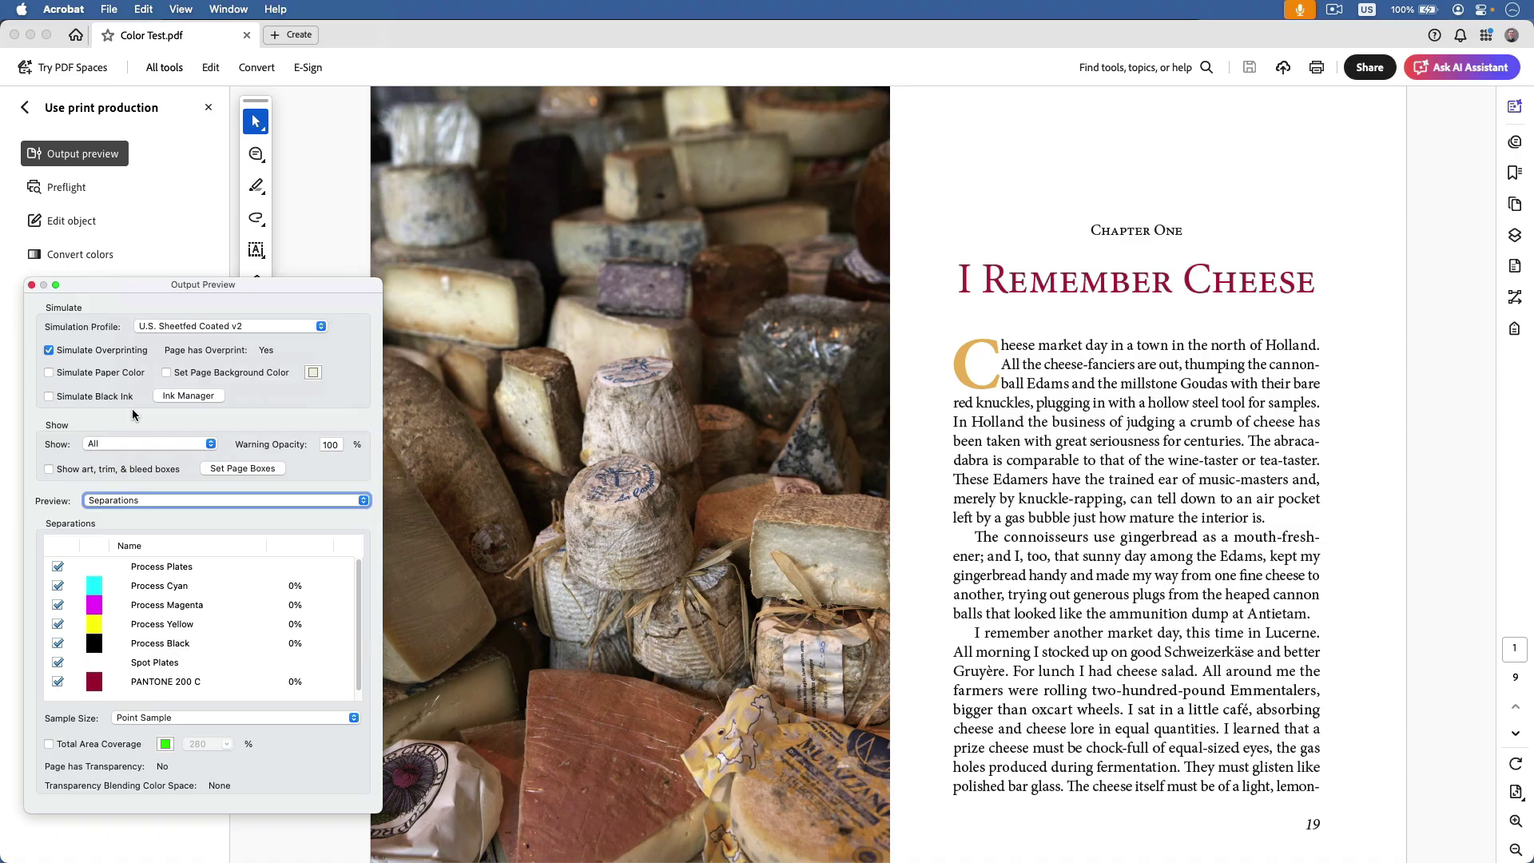
pyautogui.click(144, 444)
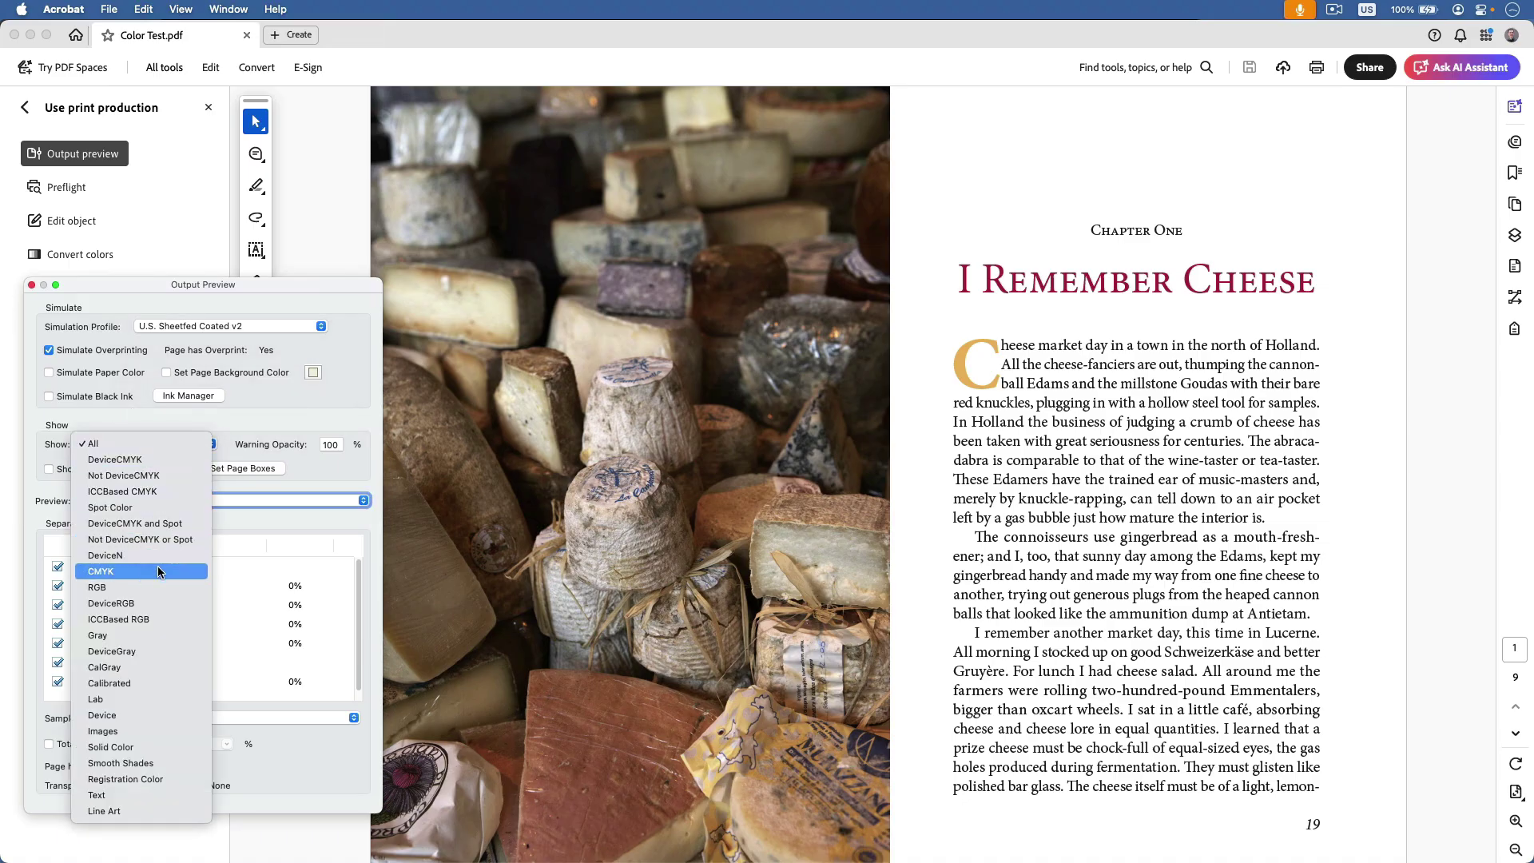
pyautogui.click(158, 571)
pyautogui.click(139, 444)
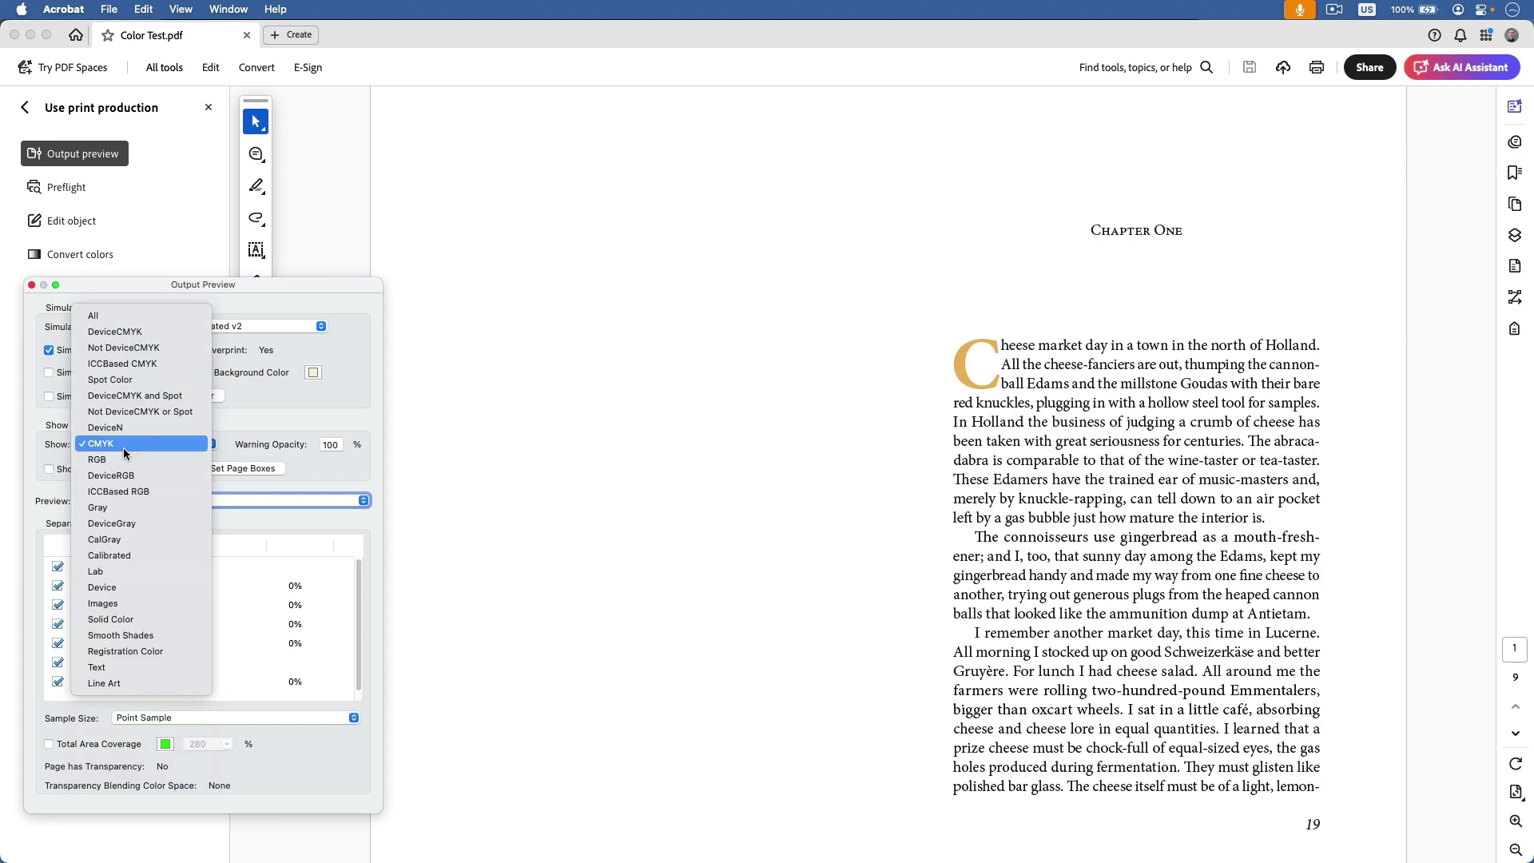
pyautogui.click(127, 457)
pyautogui.click(121, 443)
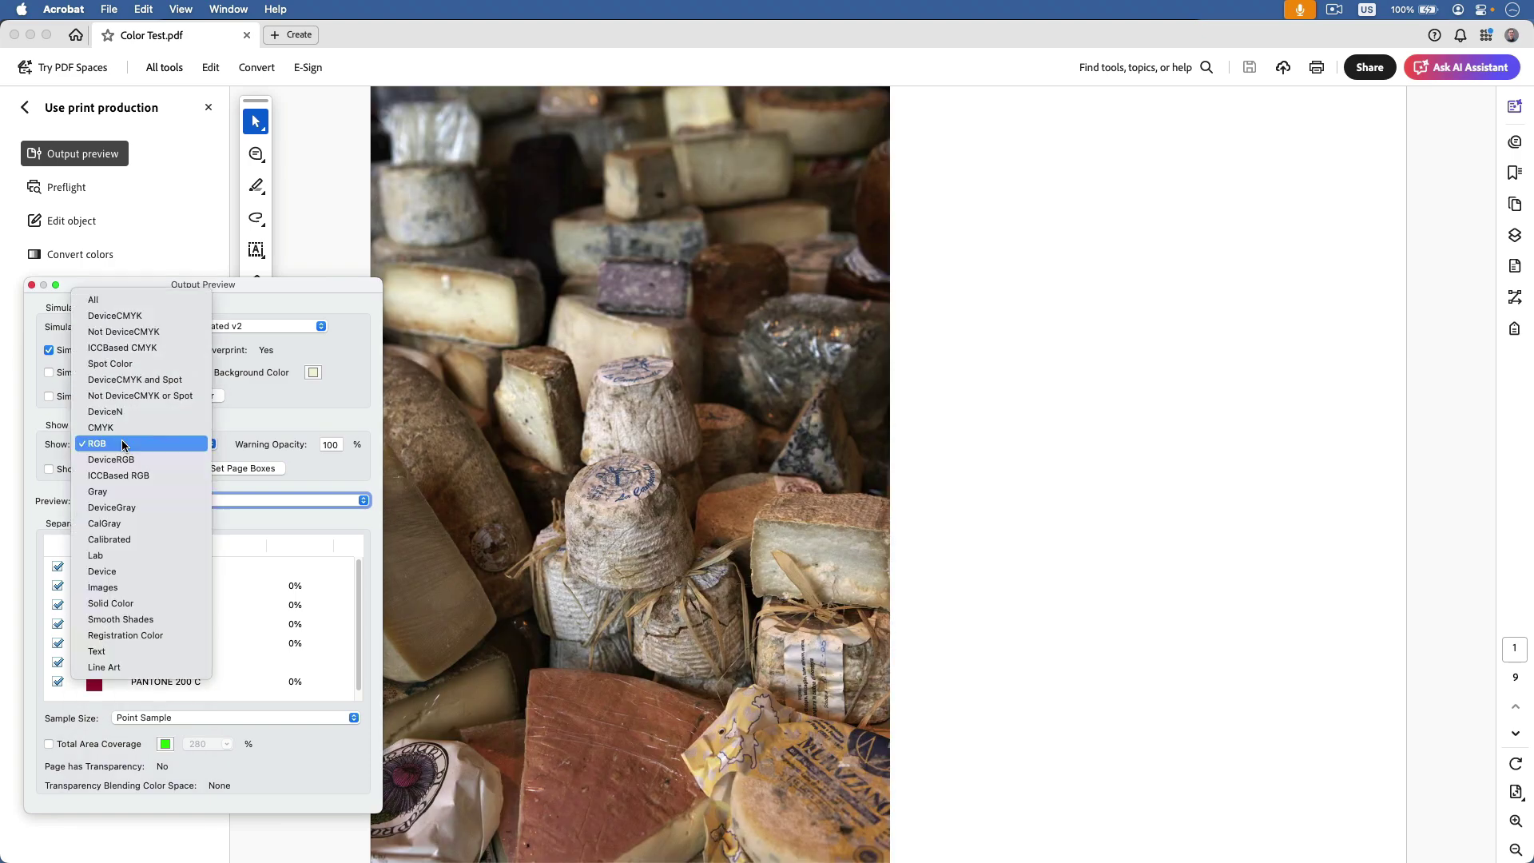
pyautogui.click(140, 364)
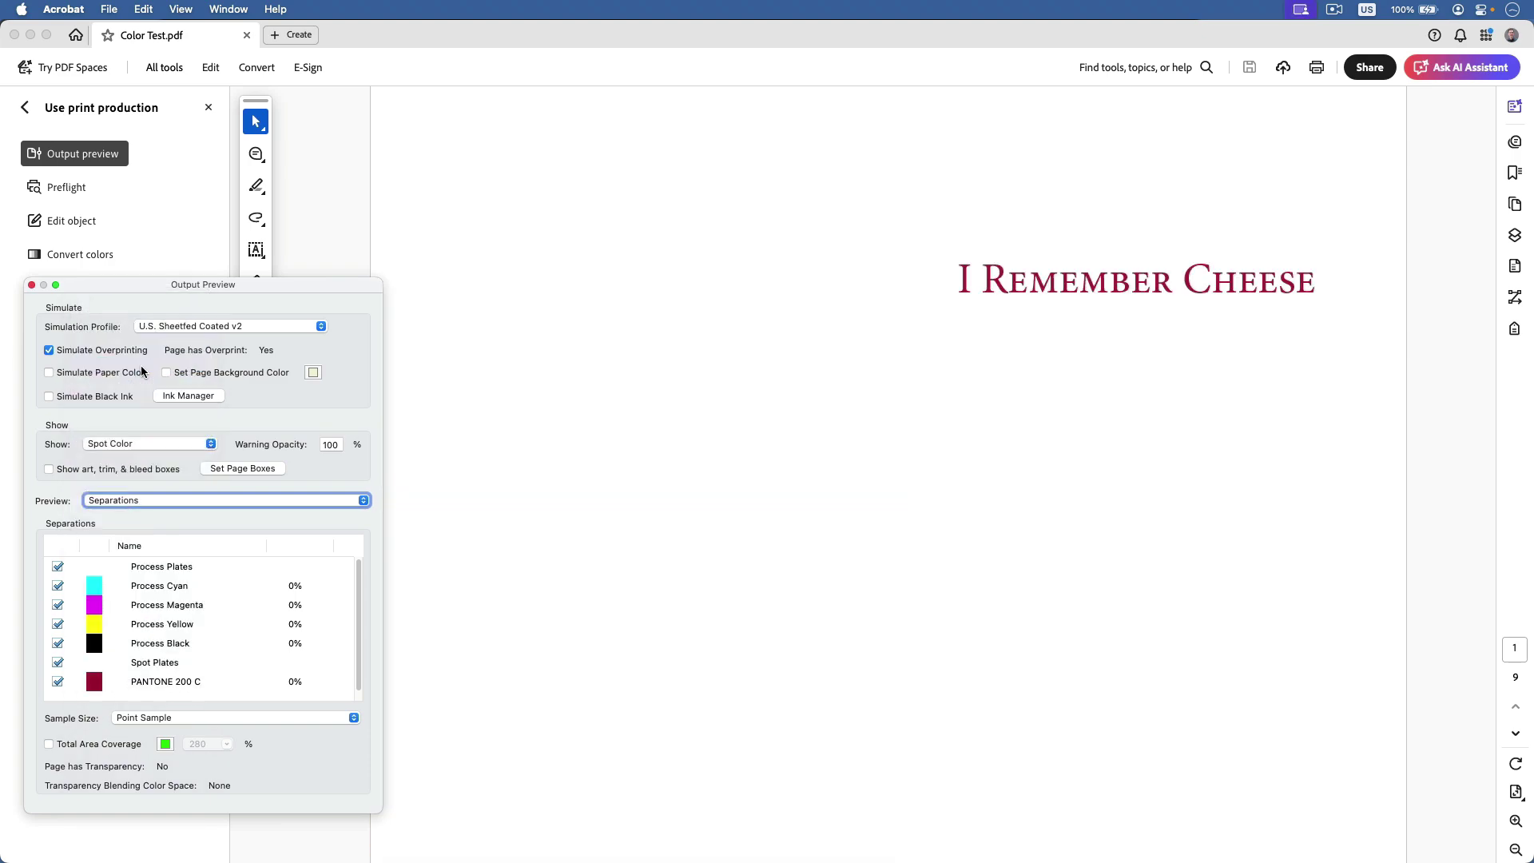
pyautogui.click(120, 447)
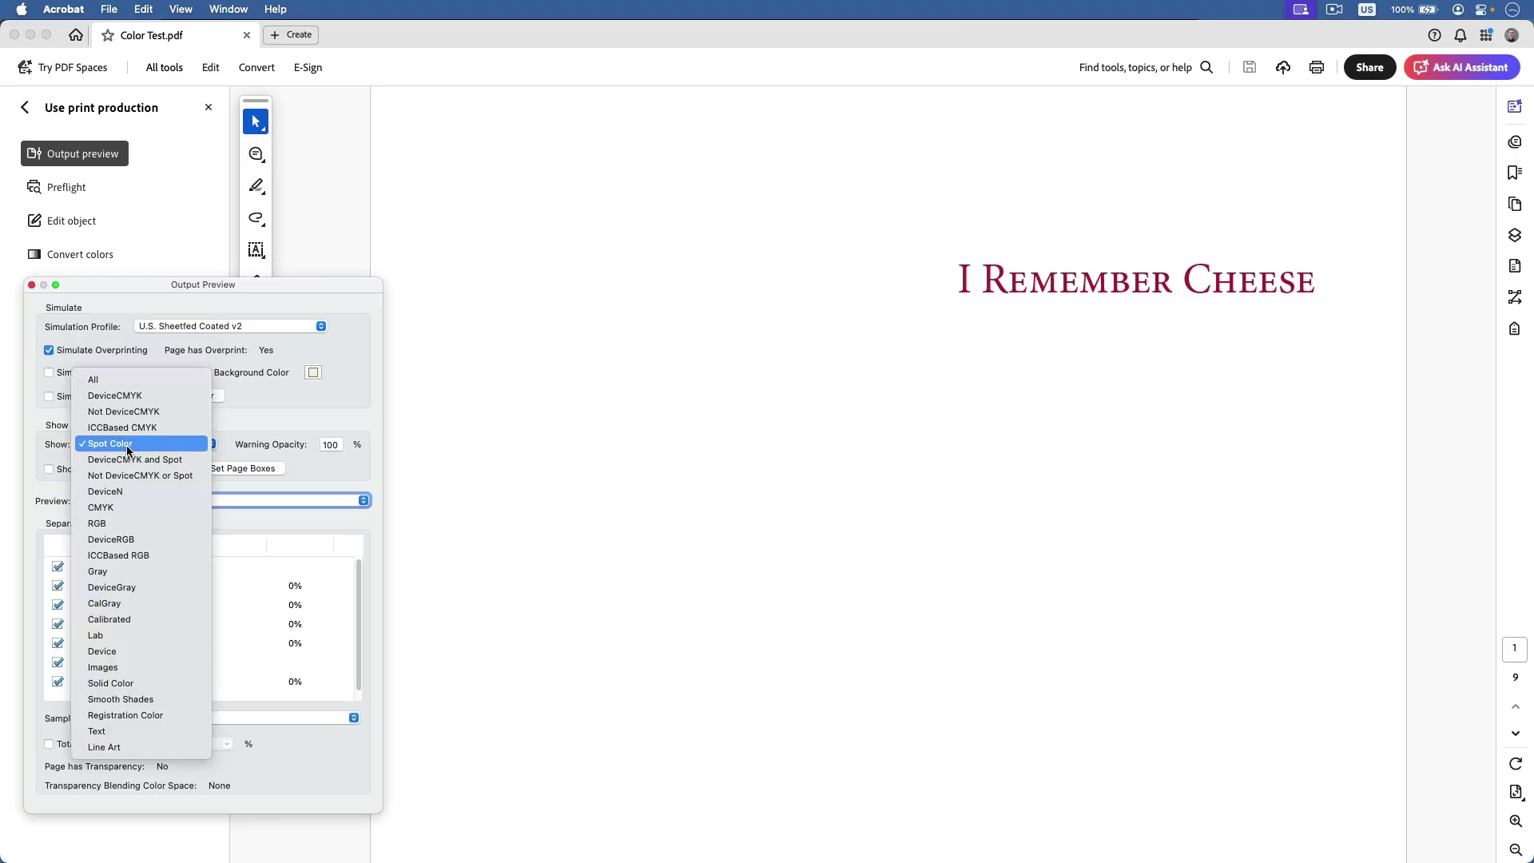
pyautogui.click(124, 381)
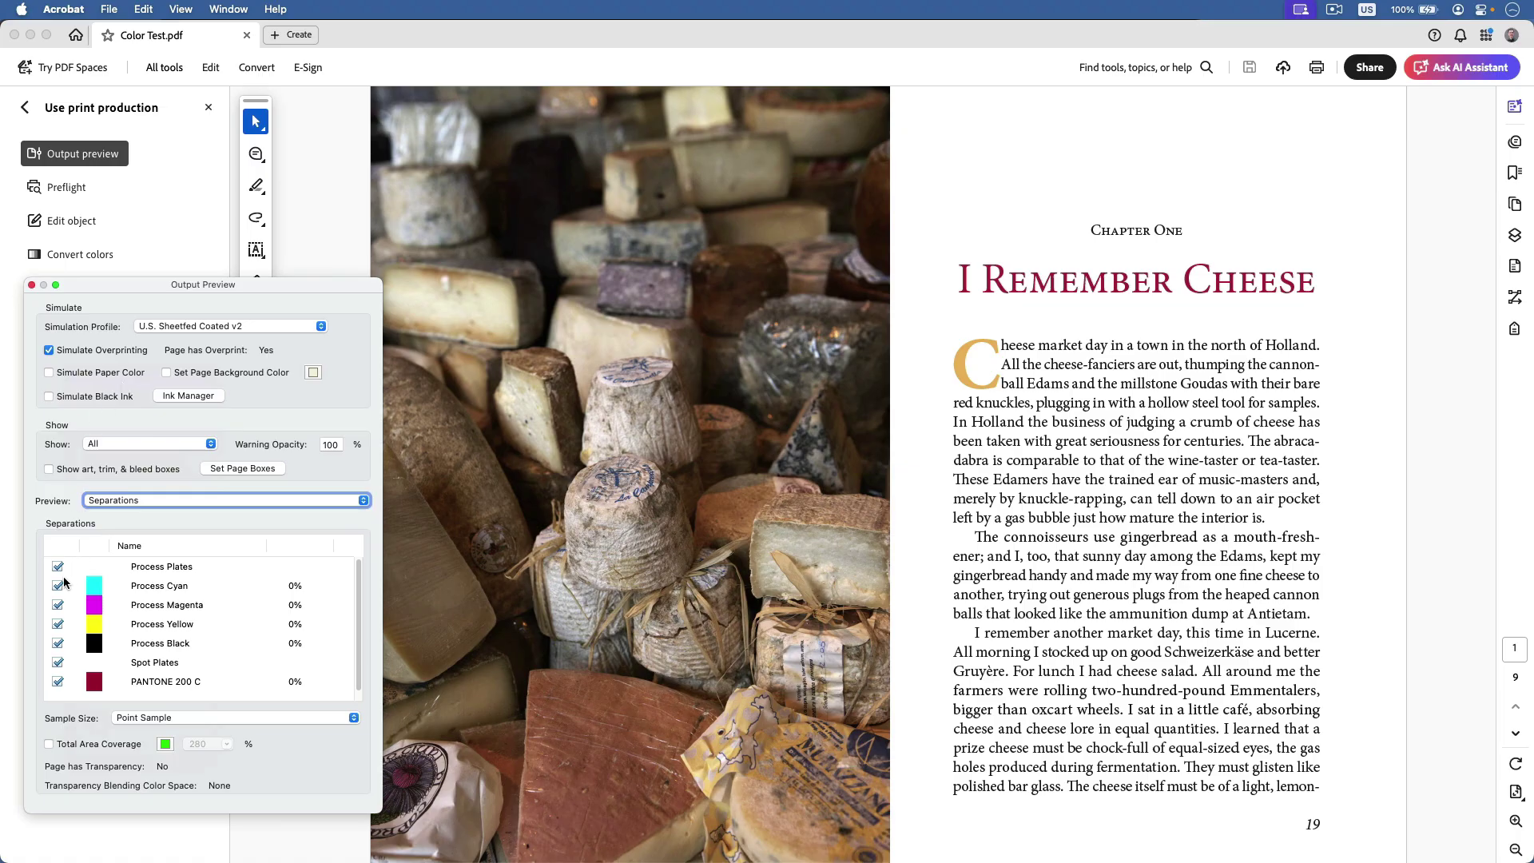
# - Hide the cyan, magenta and black plates, then turn all process plates back on
pyautogui.click(59, 585)
pyautogui.click(59, 604)
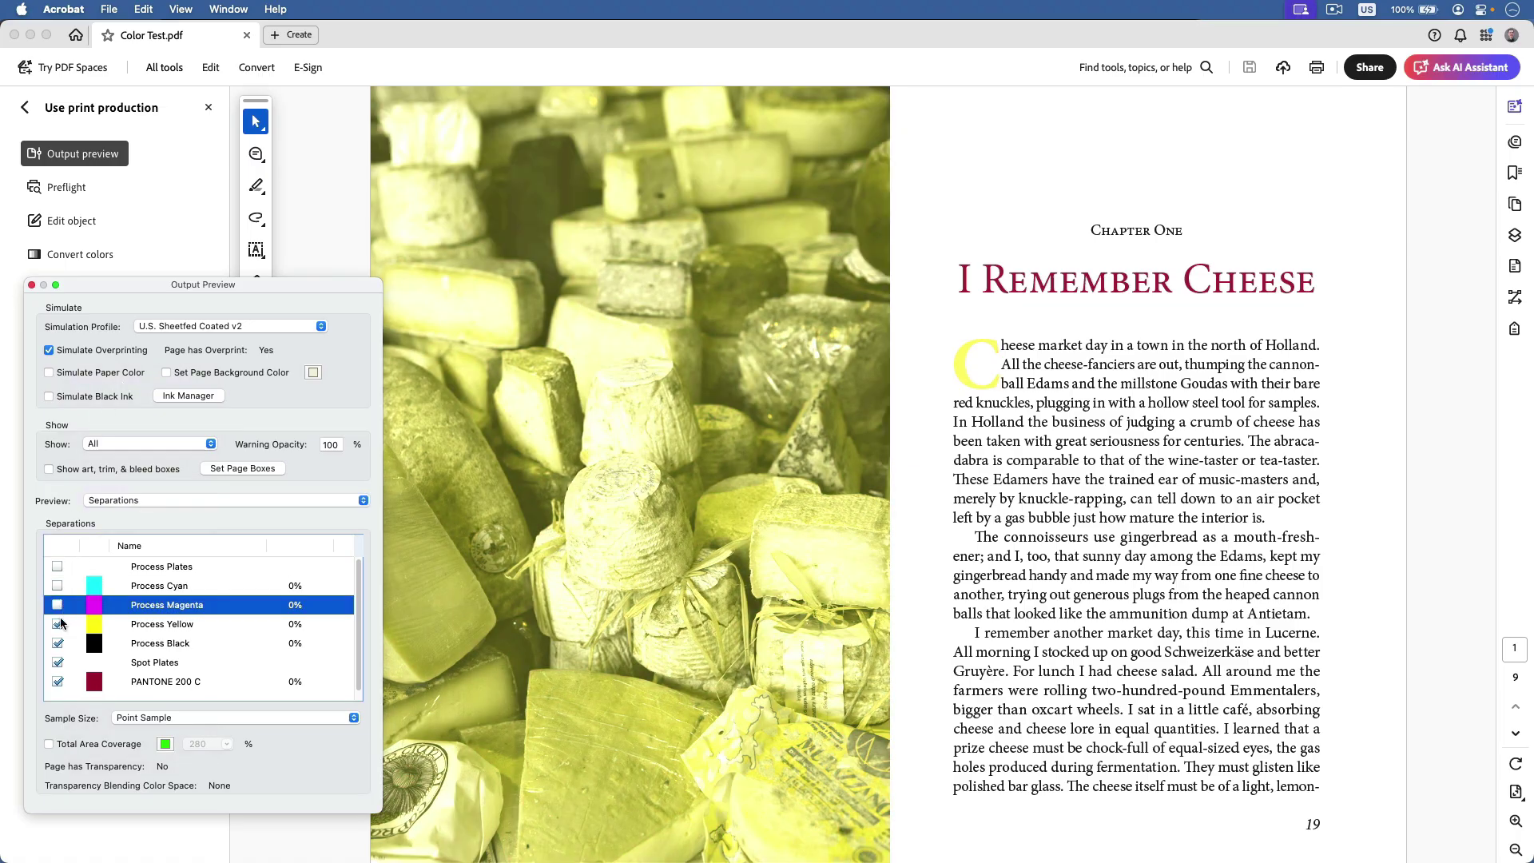
pyautogui.click(56, 568)
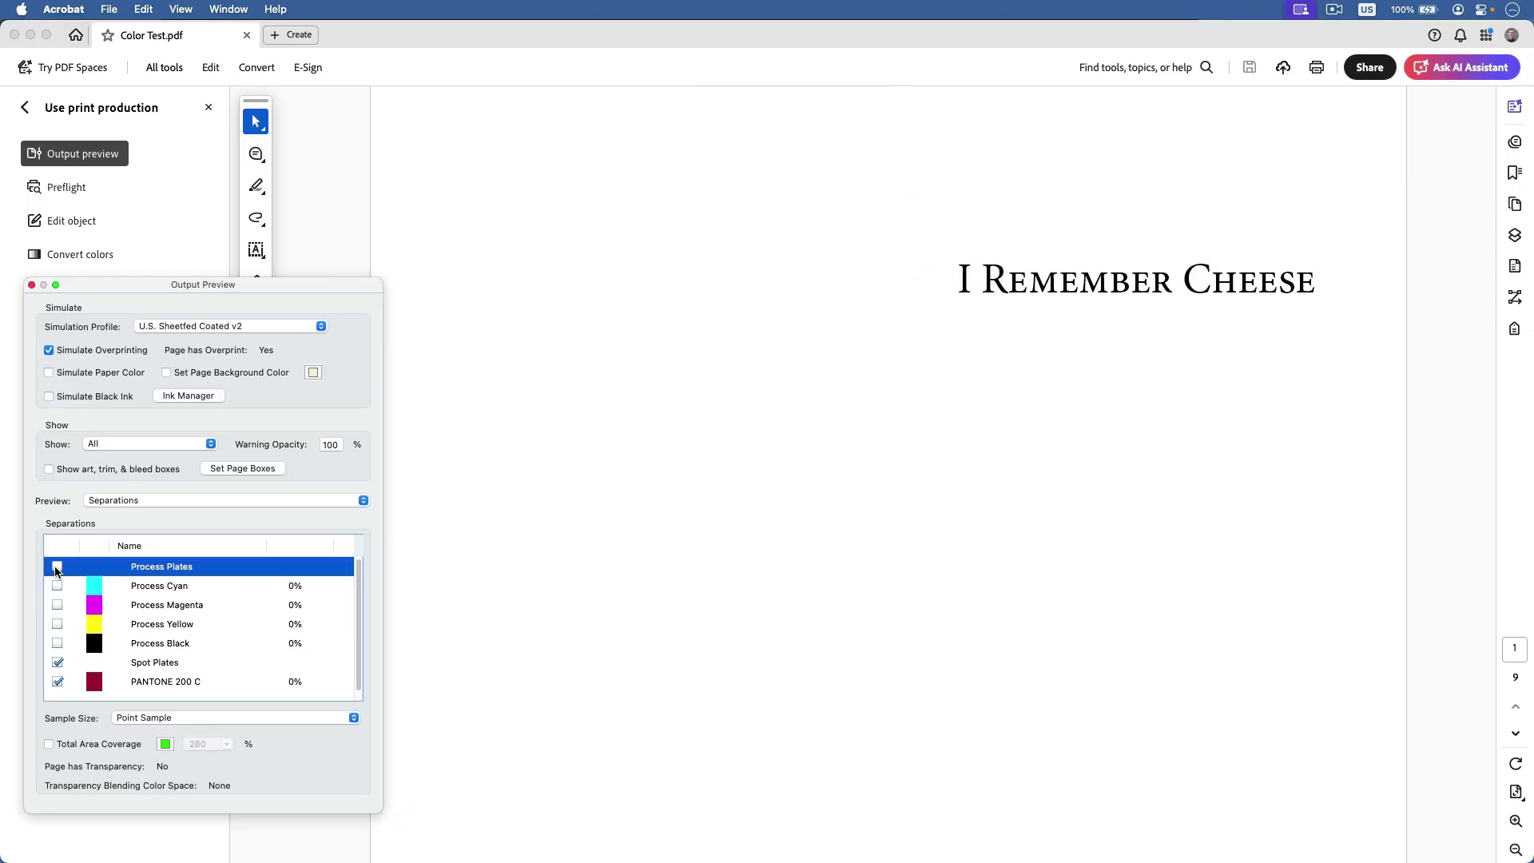
pyautogui.click(59, 663)
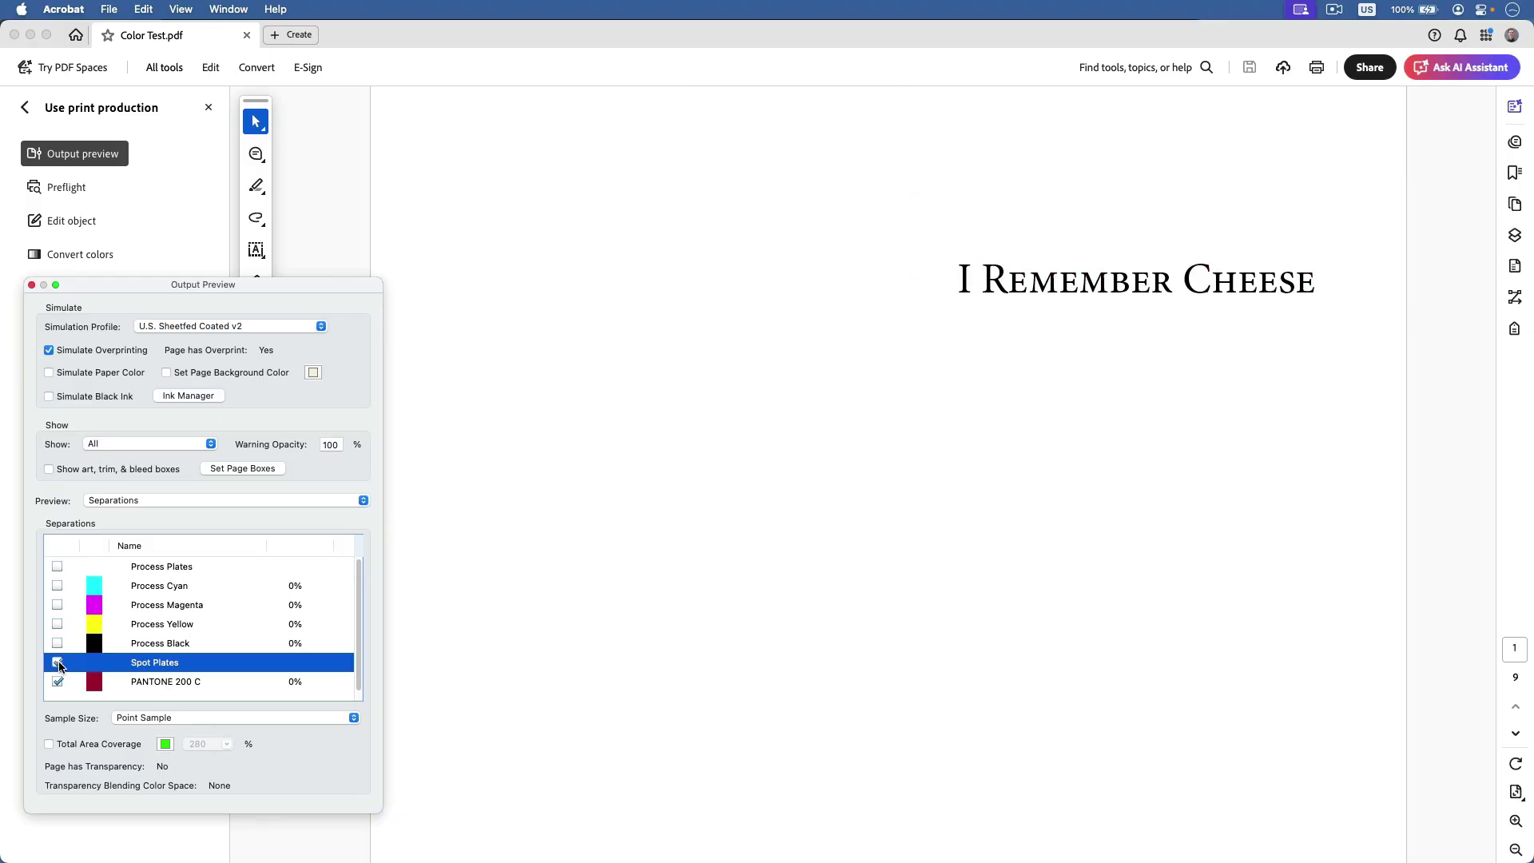
pyautogui.click(58, 572)
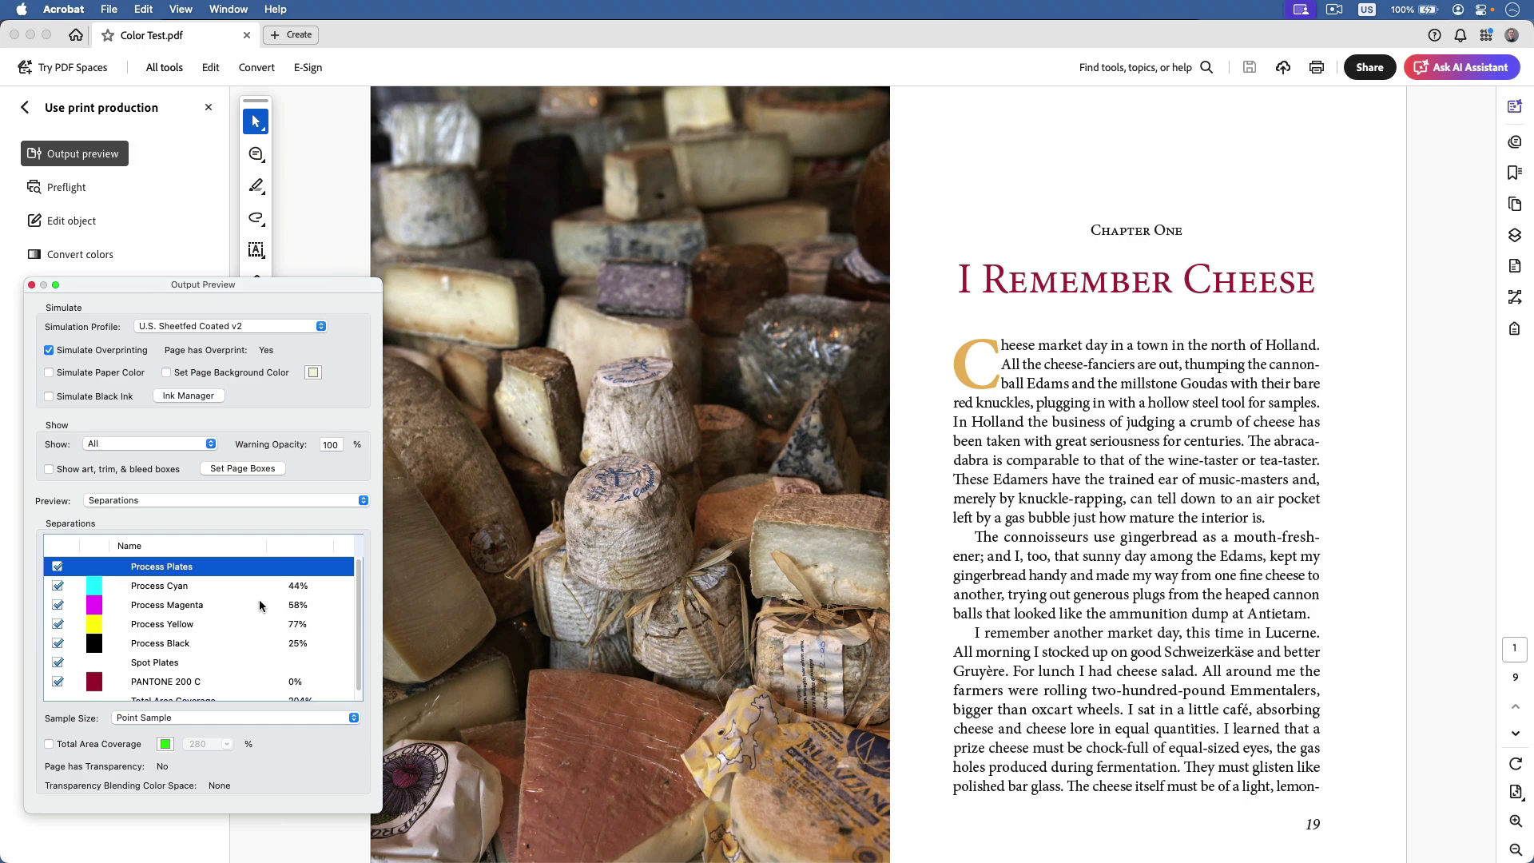
# - Keep single-point sampling, then toggle the 280% total area coverage highlight on and off
pyautogui.click(260, 716)
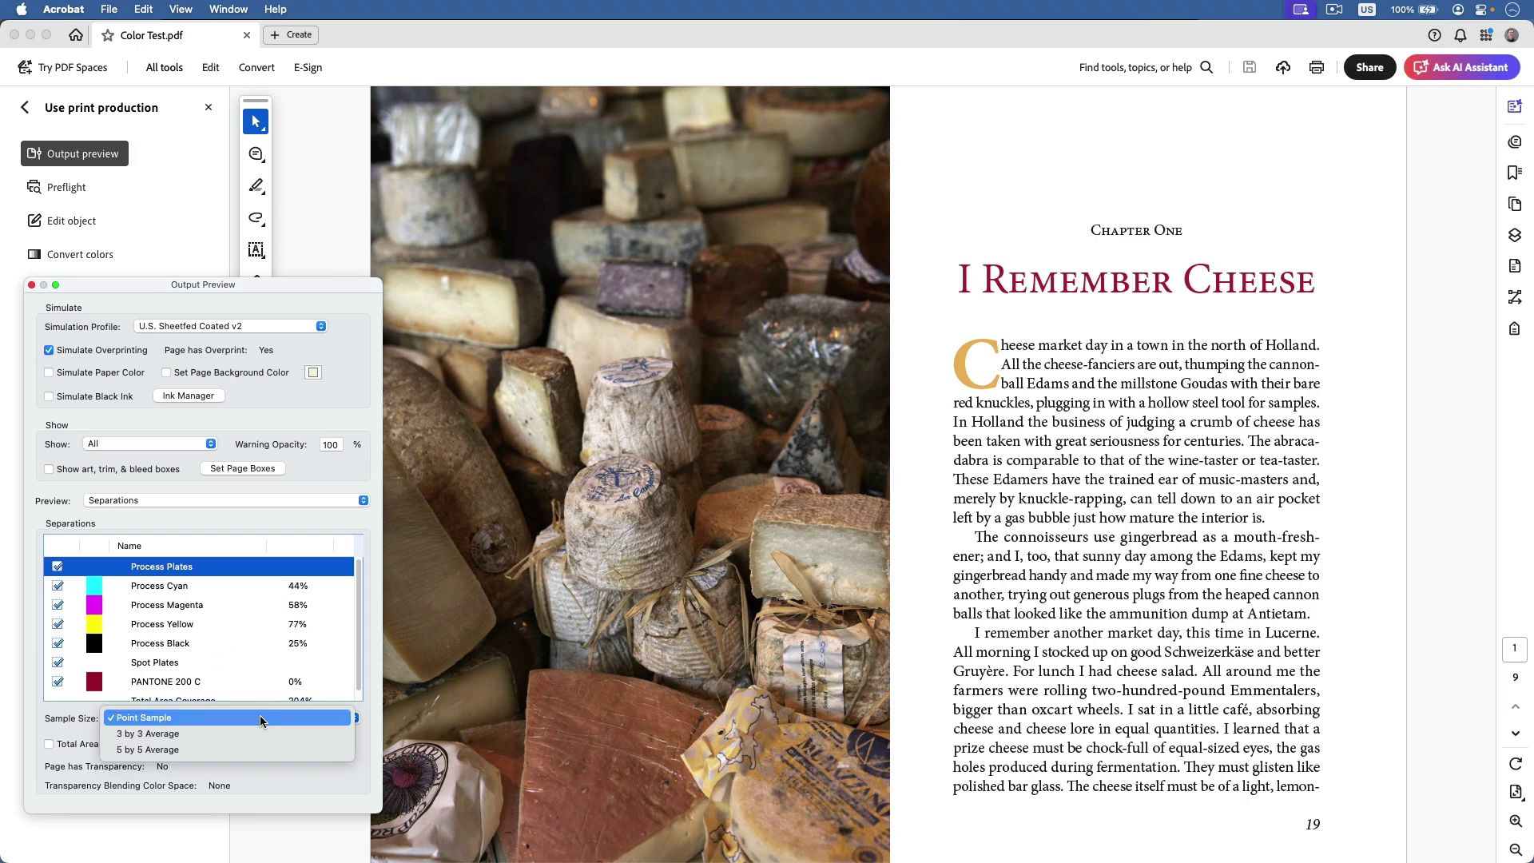
pyautogui.click(260, 717)
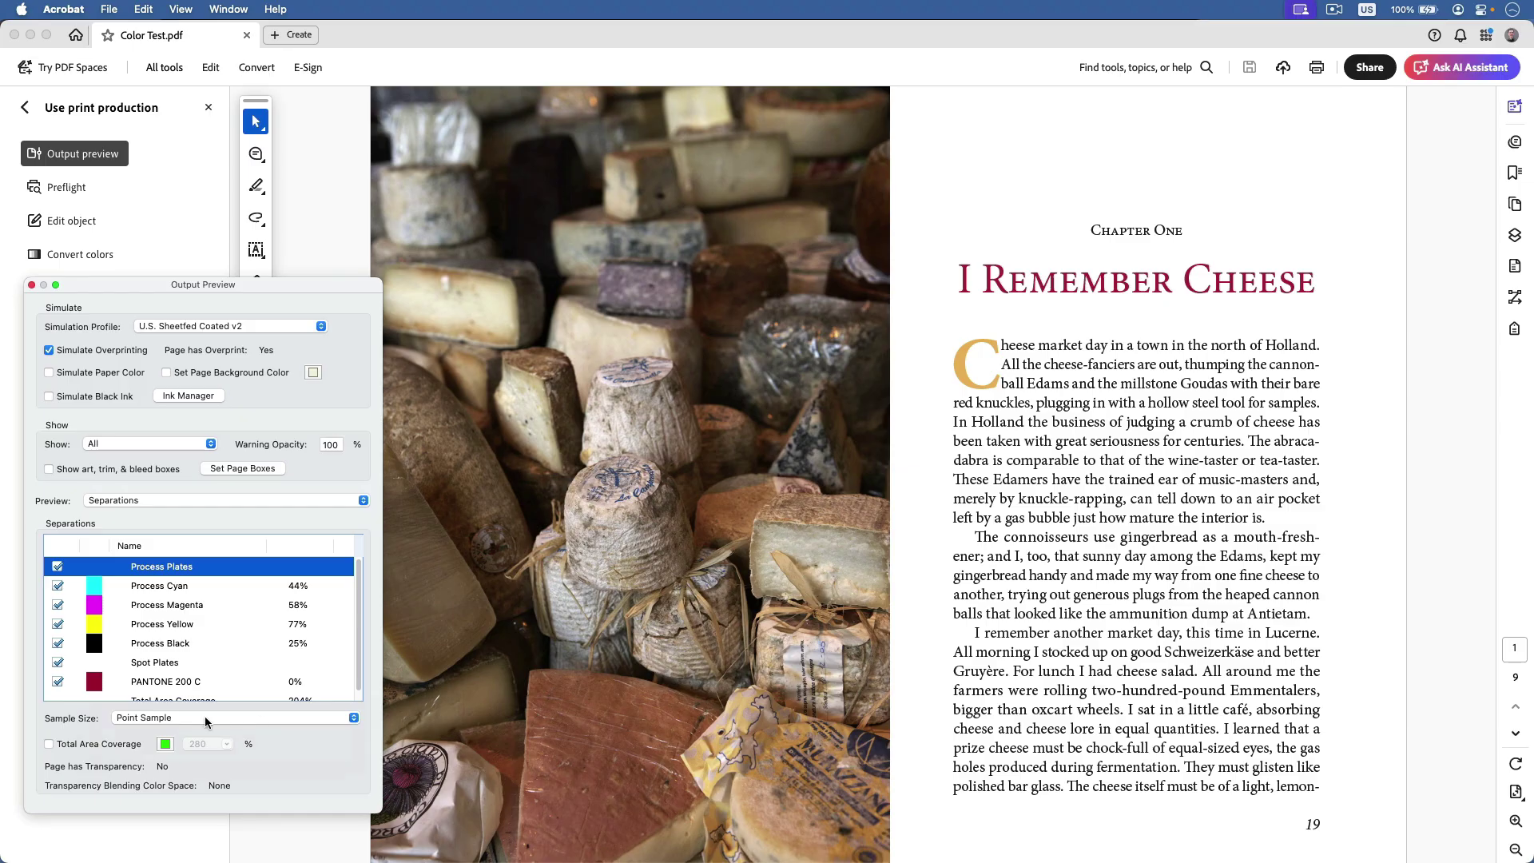
pyautogui.click(108, 744)
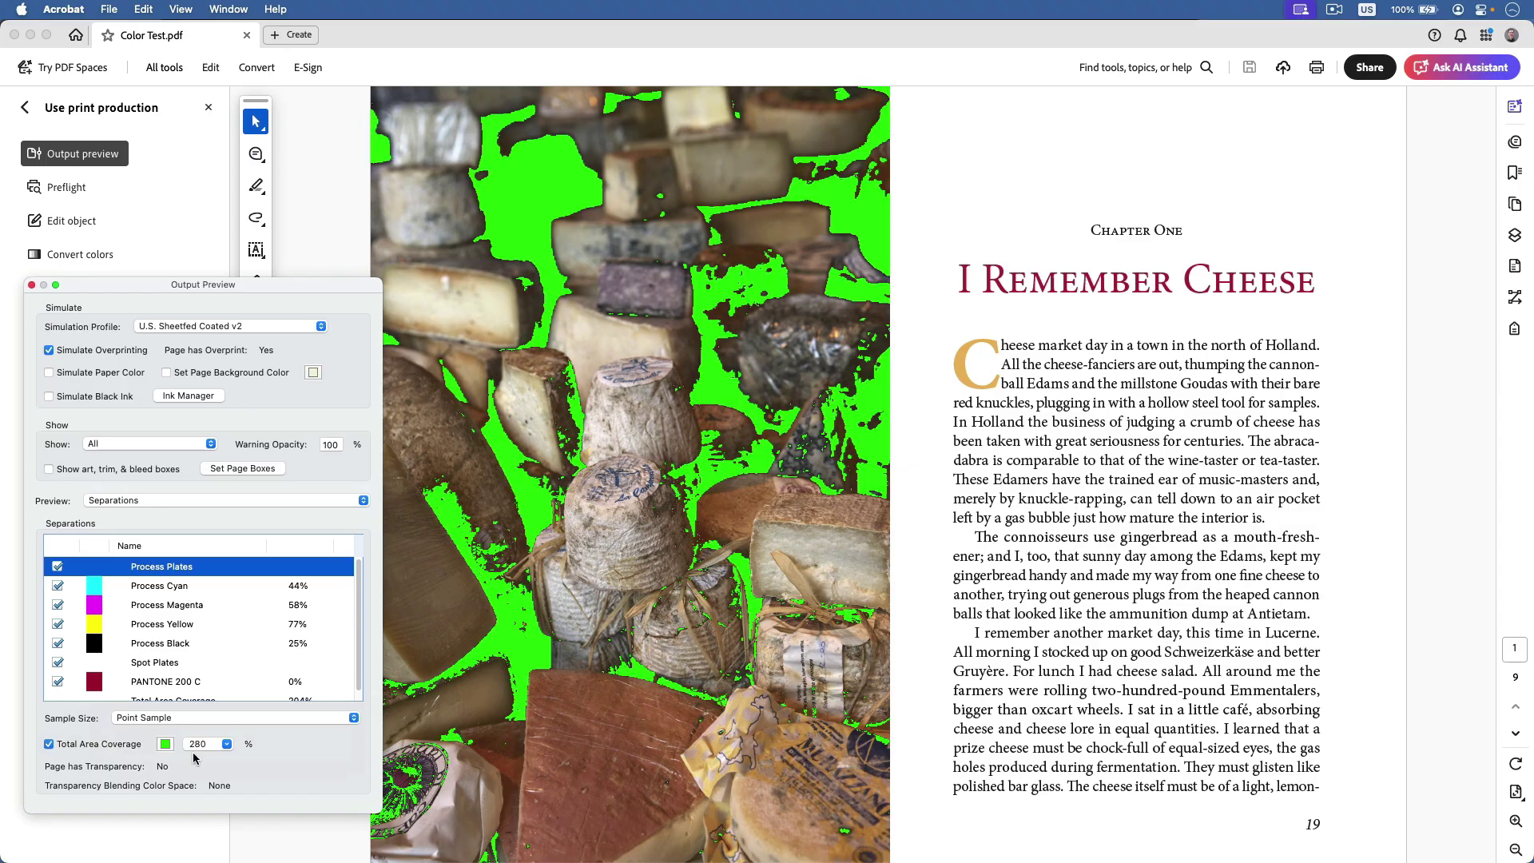
pyautogui.click(131, 744)
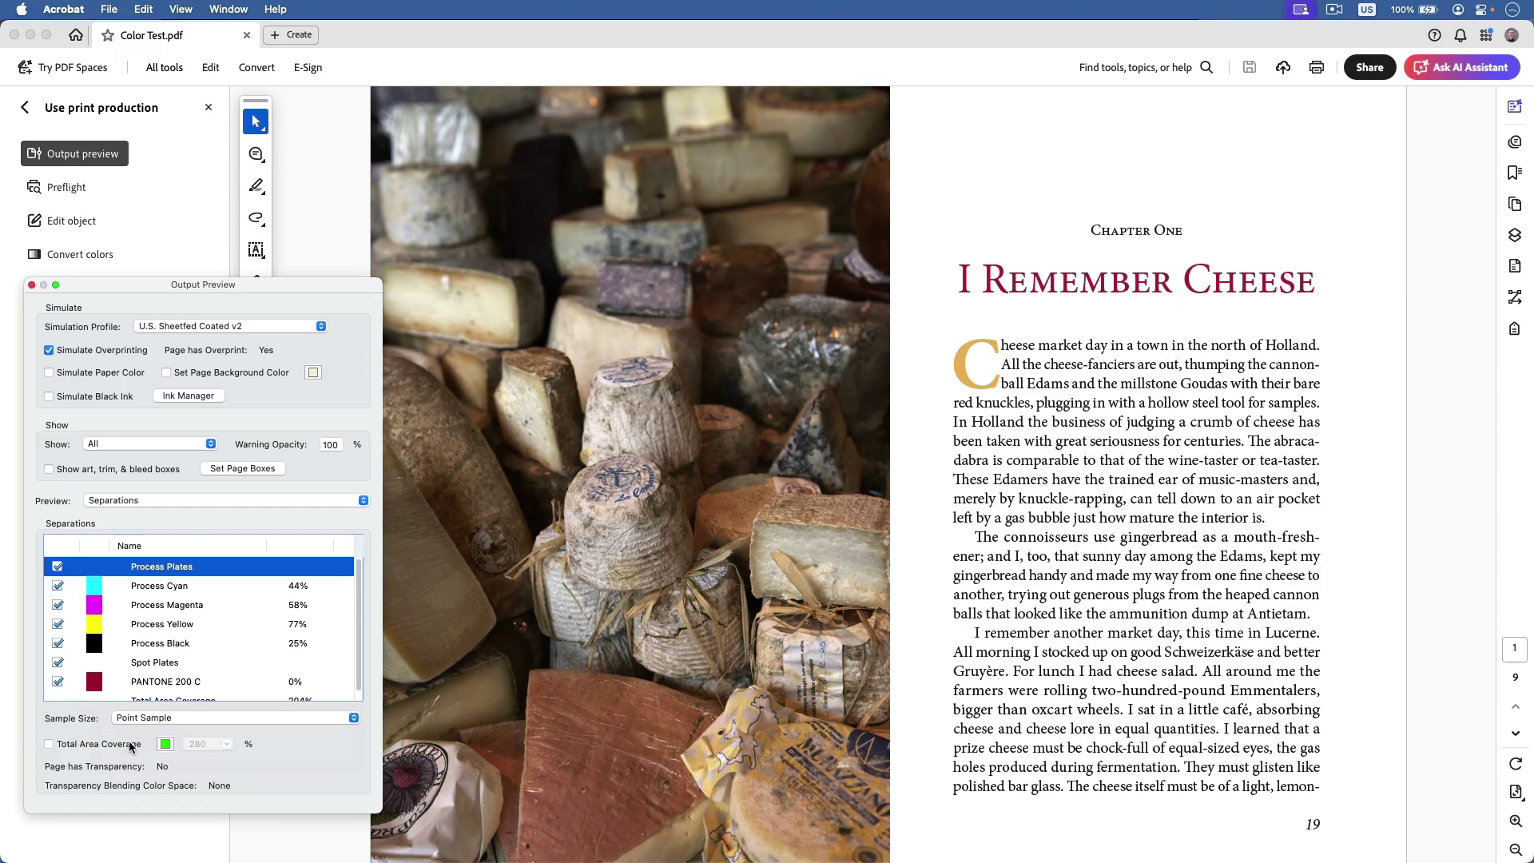